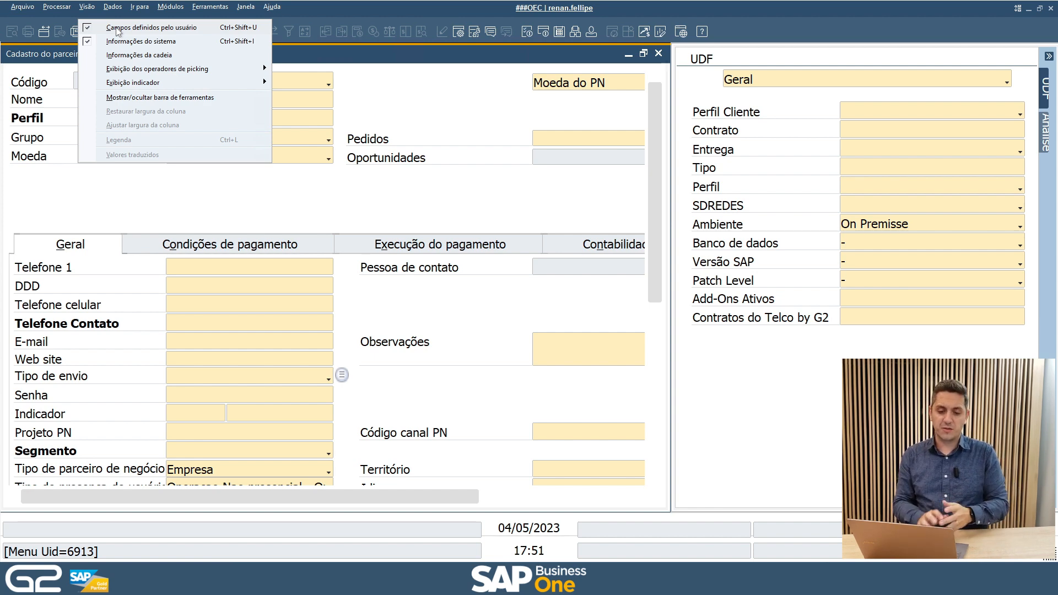
# Hide the user-defined fields pane and close the business partner master data form.
pyautogui.click(451, 95)
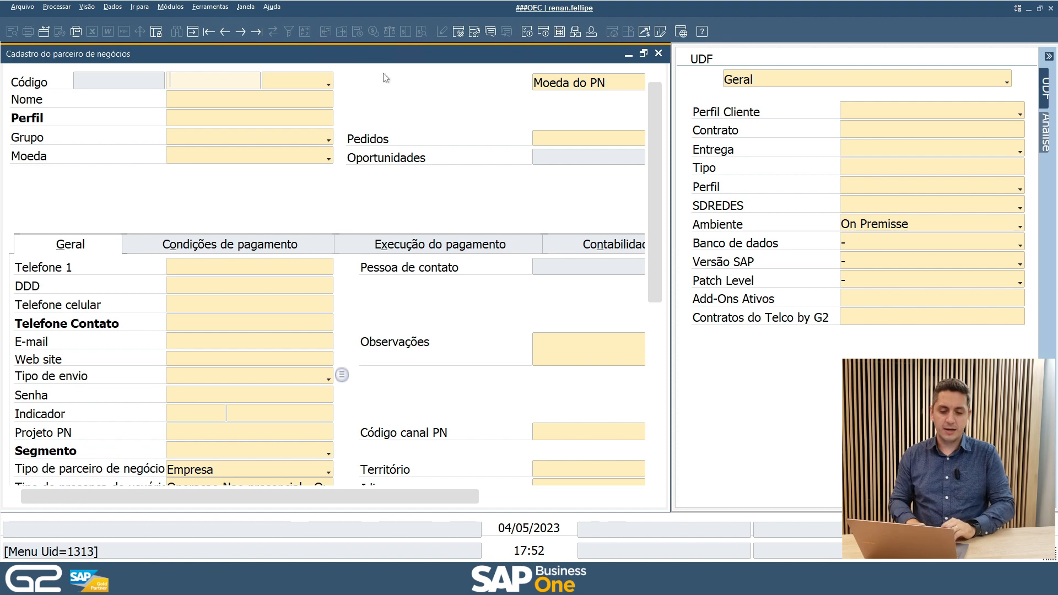
pyautogui.click(86, 7)
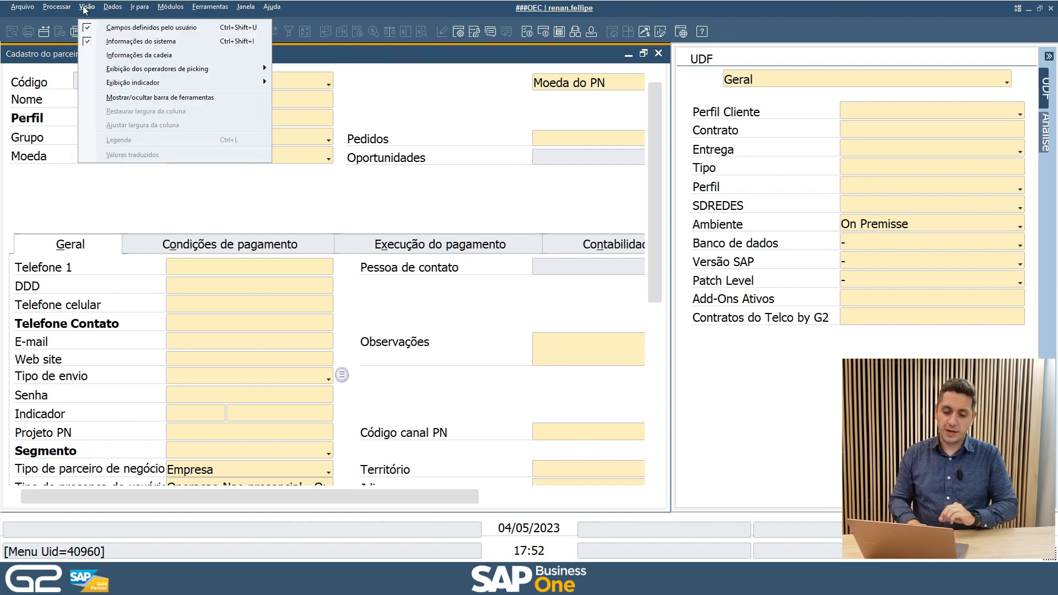
pyautogui.click(111, 27)
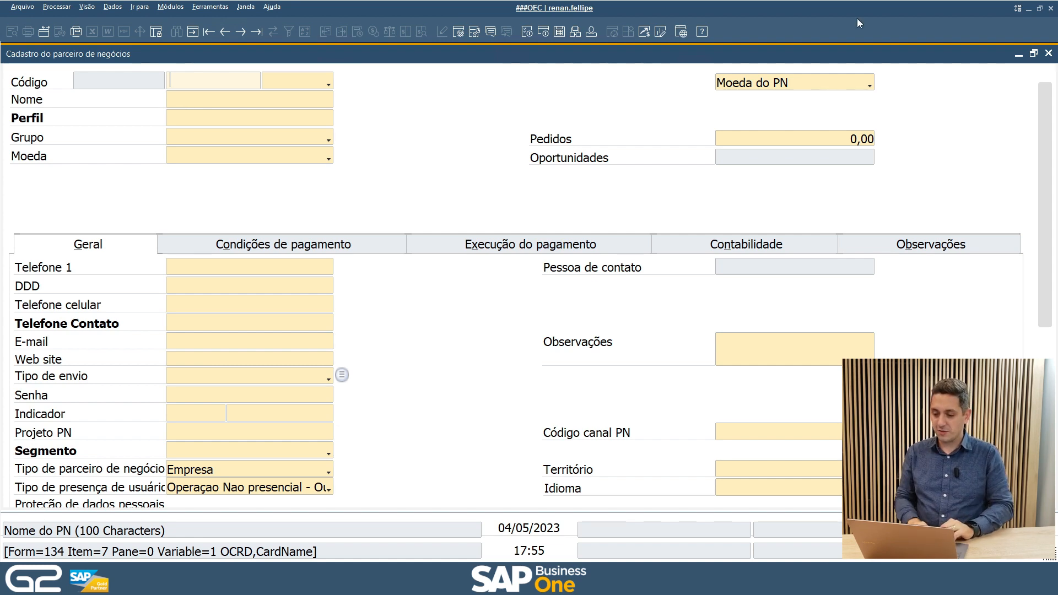
pyautogui.click(1050, 55)
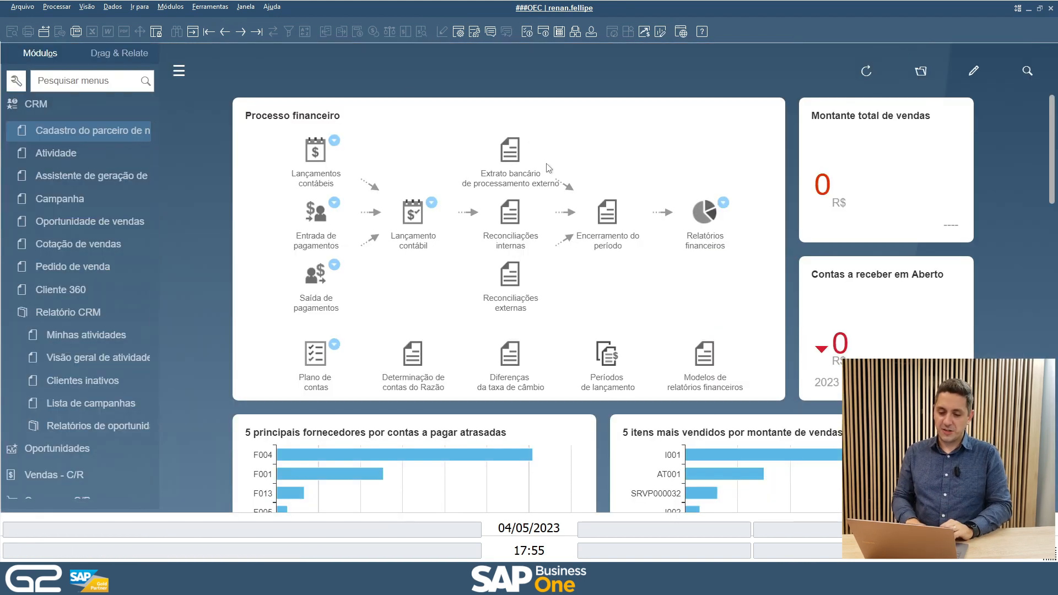
# Open the query generator and load the OCRD table as the query source.
pyautogui.click(208, 6)
pyautogui.moveTo(247, 171)
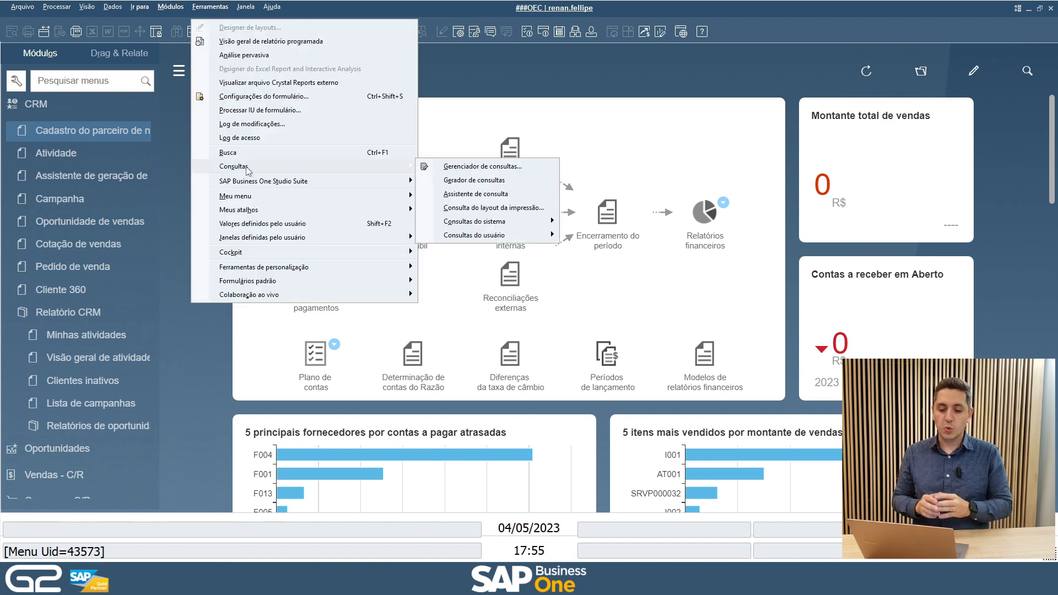
pyautogui.click(450, 183)
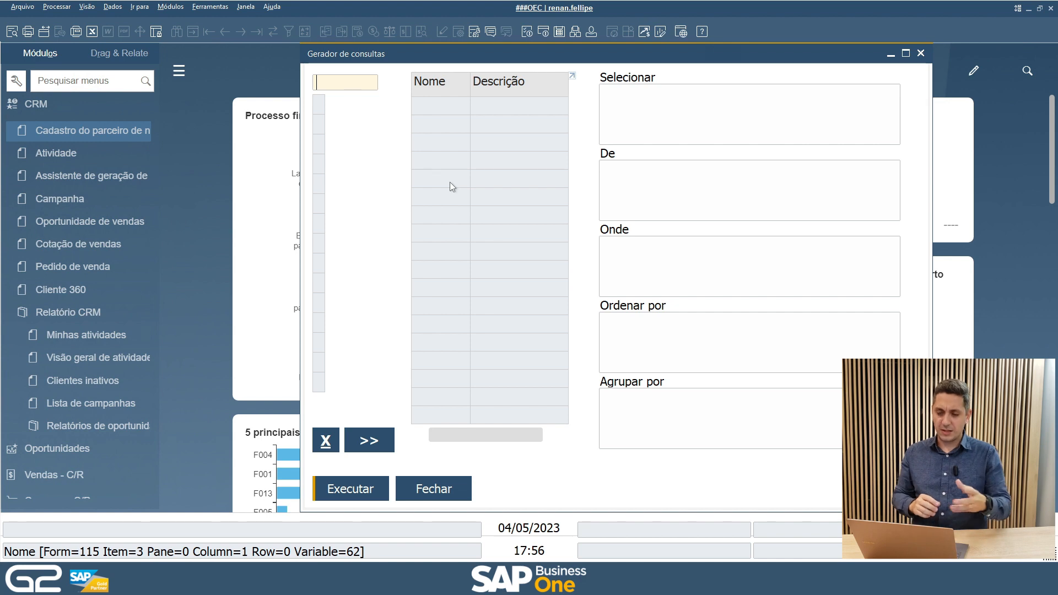
pyautogui.write('ocrd')
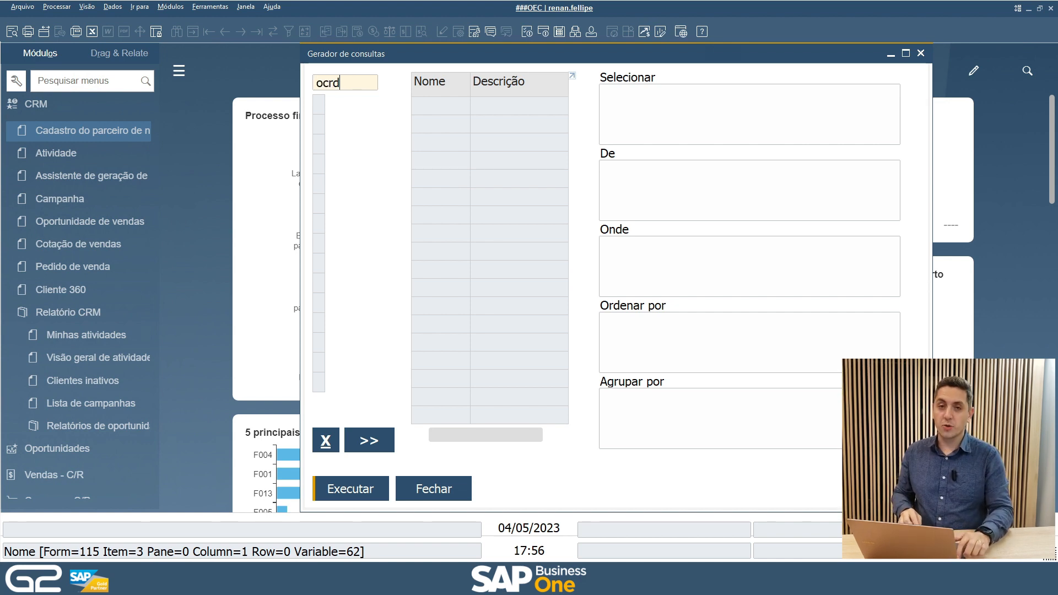
pyautogui.press('Tab')
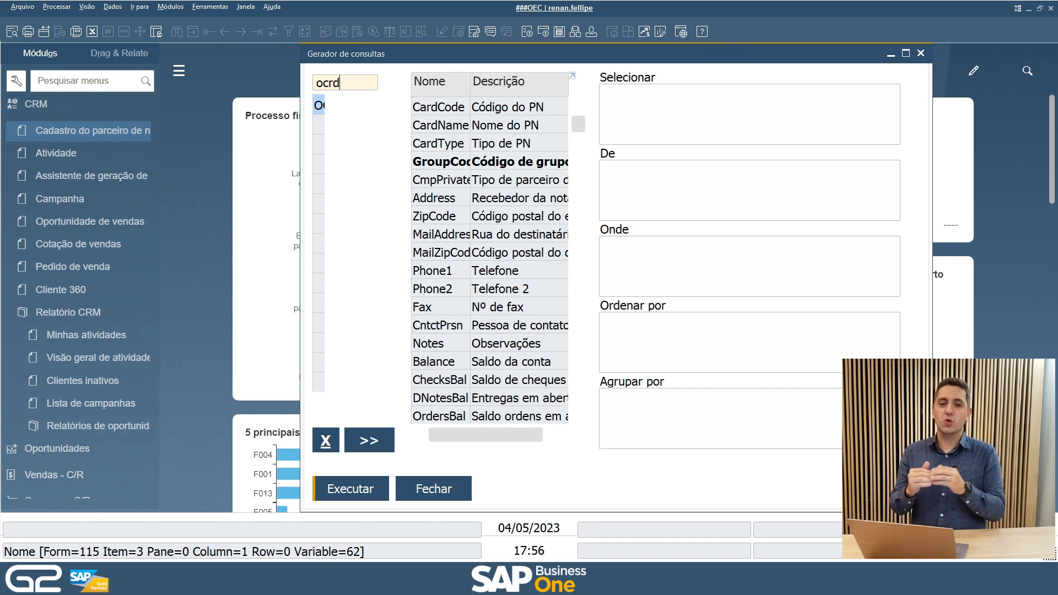
pyautogui.press('Return')
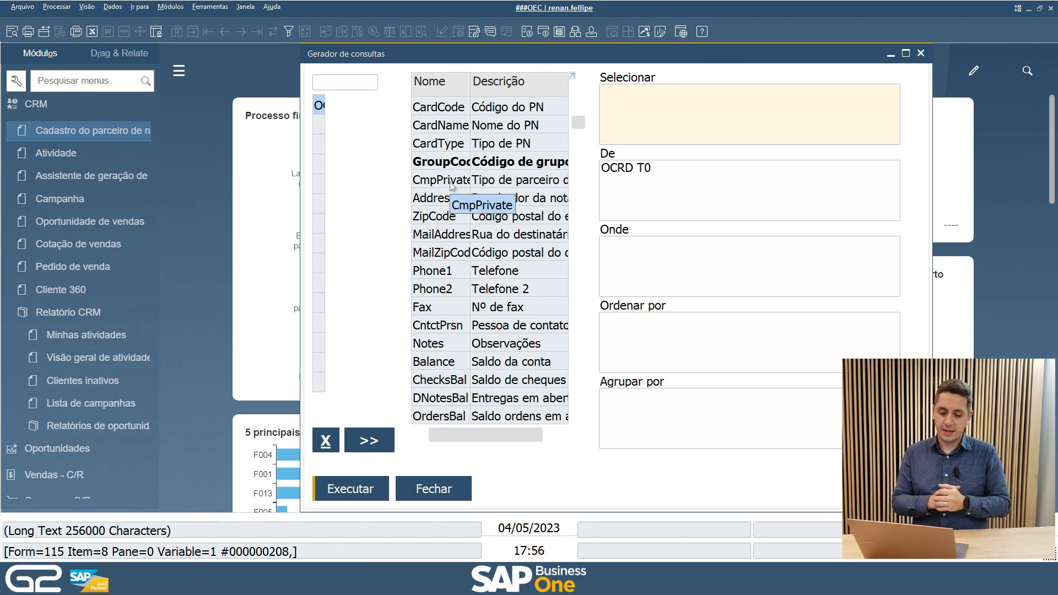
# Run the OCRD query without selecting specific fields, look through the result columns, and close the preview.
pyautogui.click(350, 491)
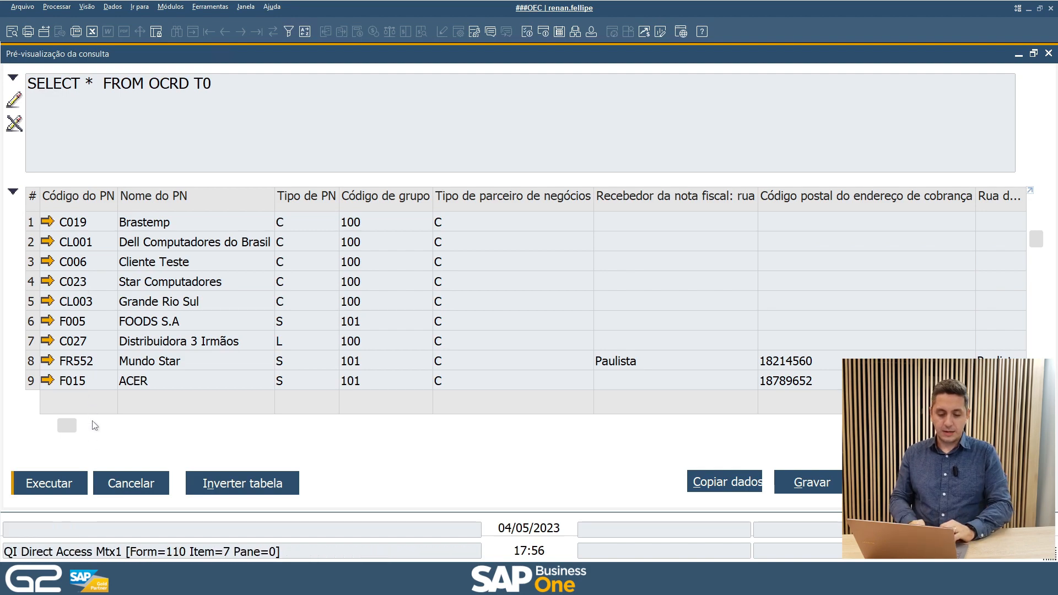
pyautogui.moveTo(78, 429); pyautogui.dragTo(152, 425)
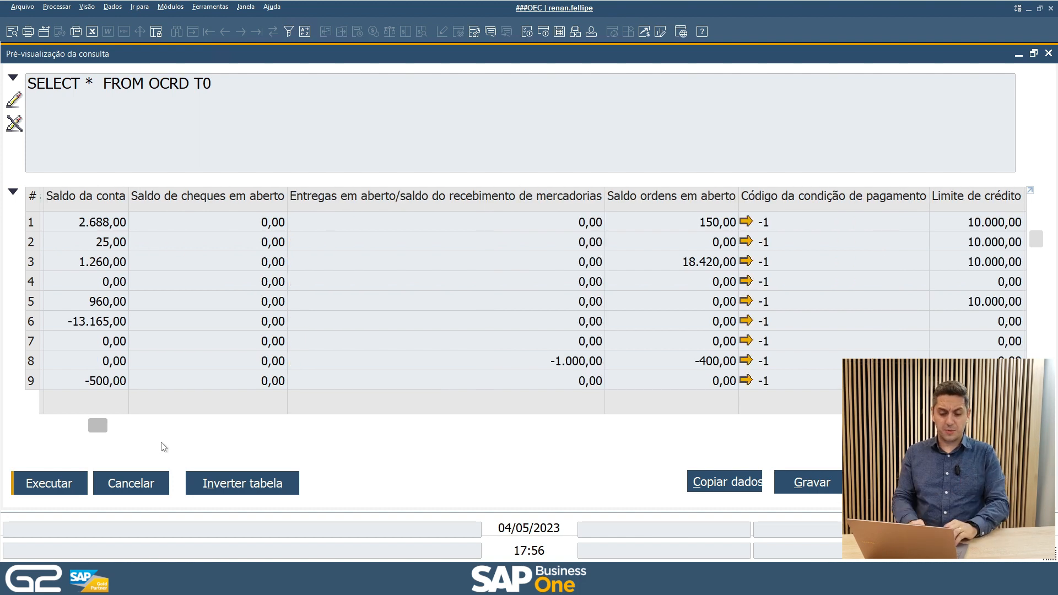
pyautogui.hscroll(-5, 164, 447)
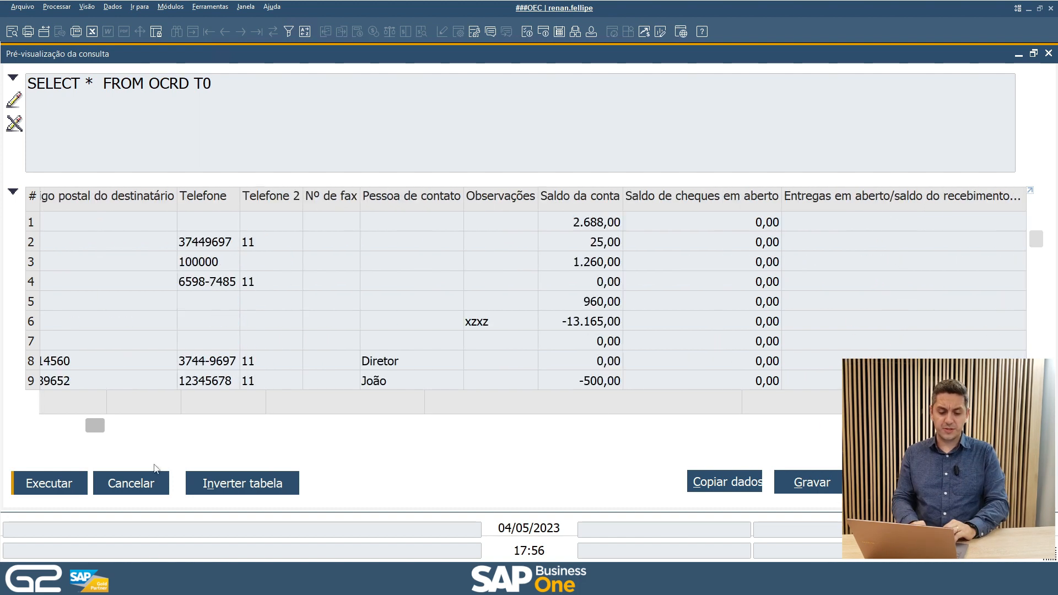
pyautogui.click(145, 490)
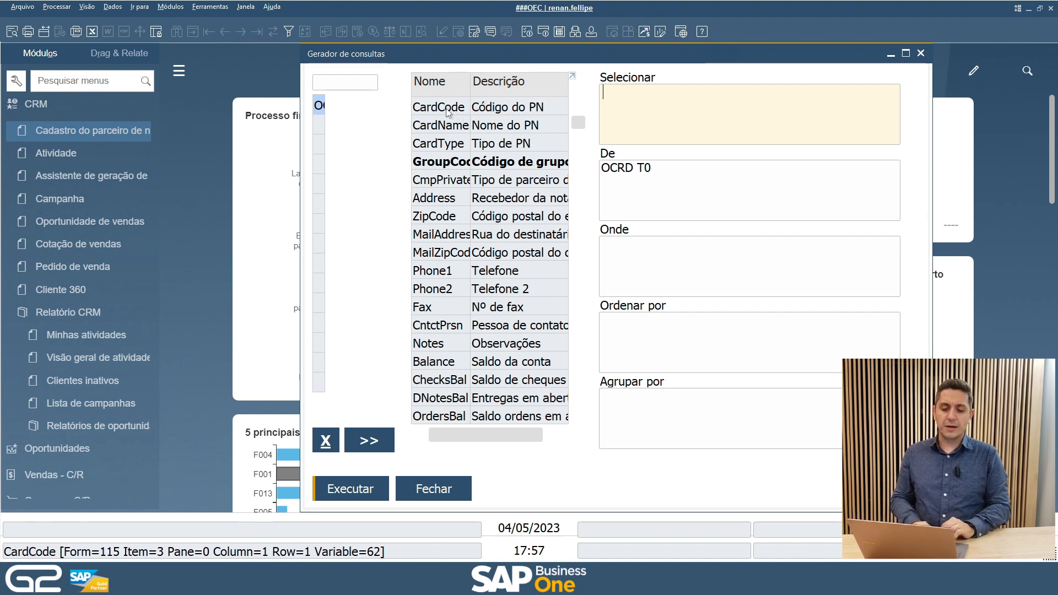
# Add the CardCode, CardName, Phone1 and Phone2 fields to the OCRD query selection and run it.
pyautogui.moveTo(448, 110); pyautogui.dragTo(448, 110)
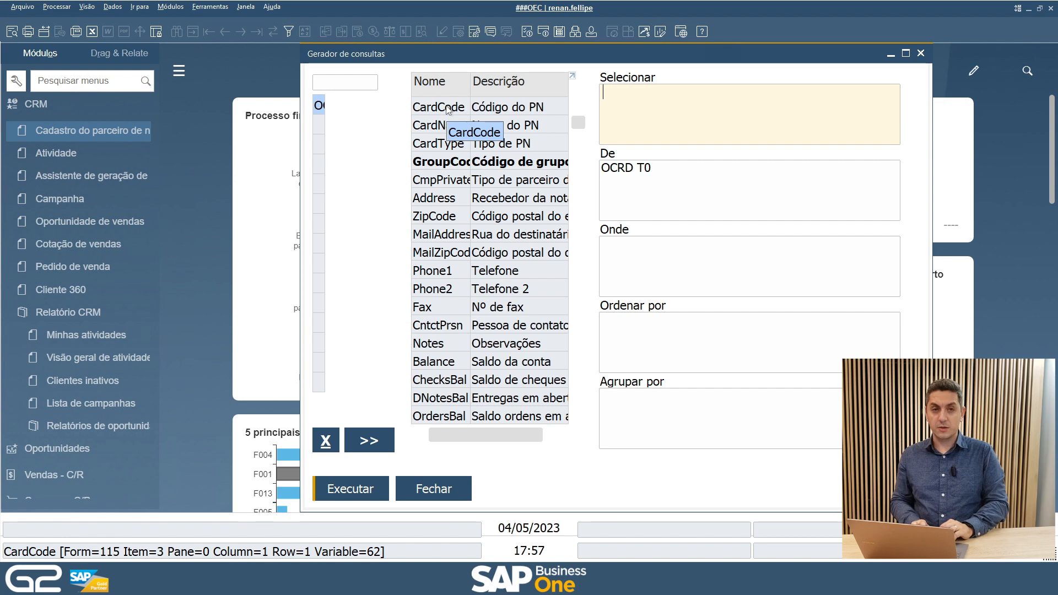
pyautogui.doubleClick(448, 110)
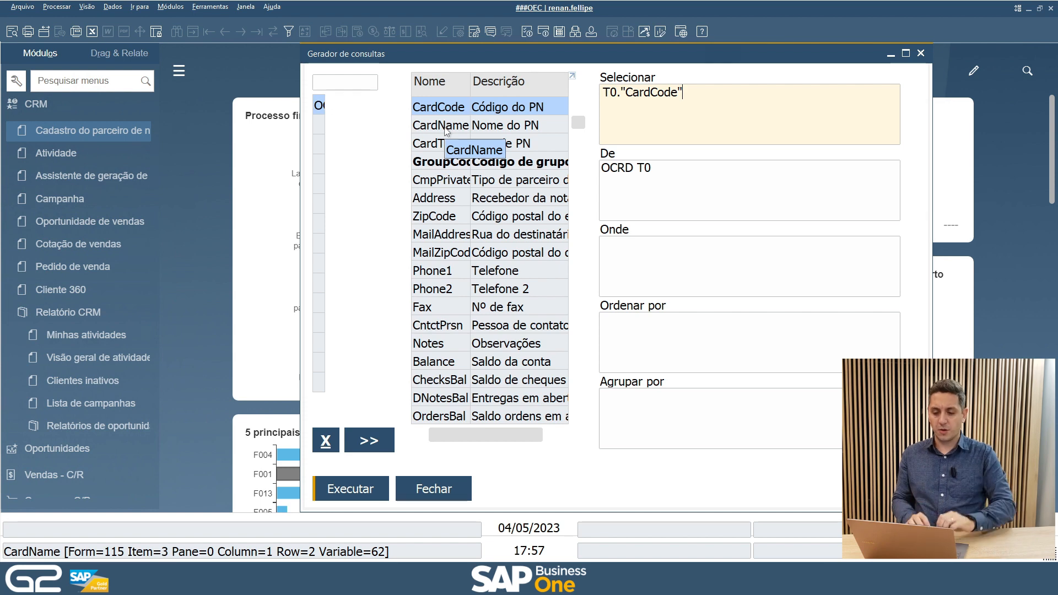
pyautogui.doubleClick(446, 126)
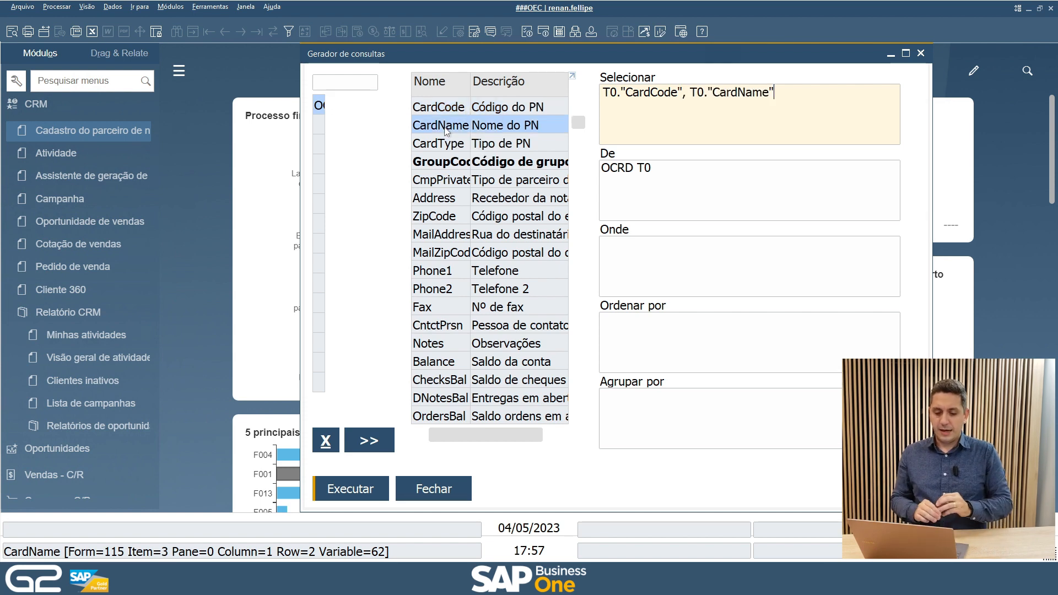
pyautogui.doubleClick(434, 272)
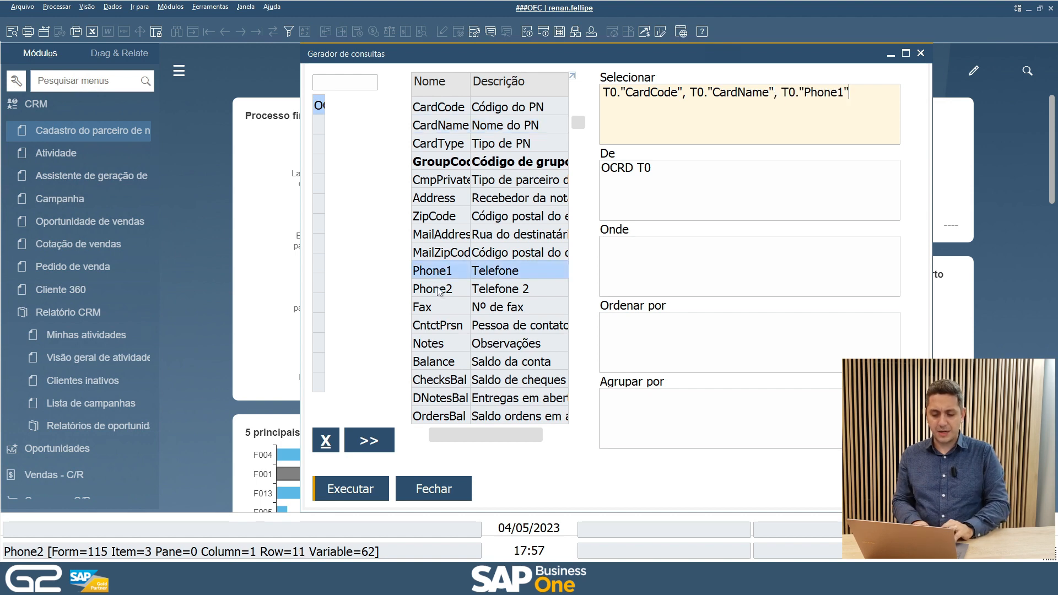
pyautogui.doubleClick(439, 294)
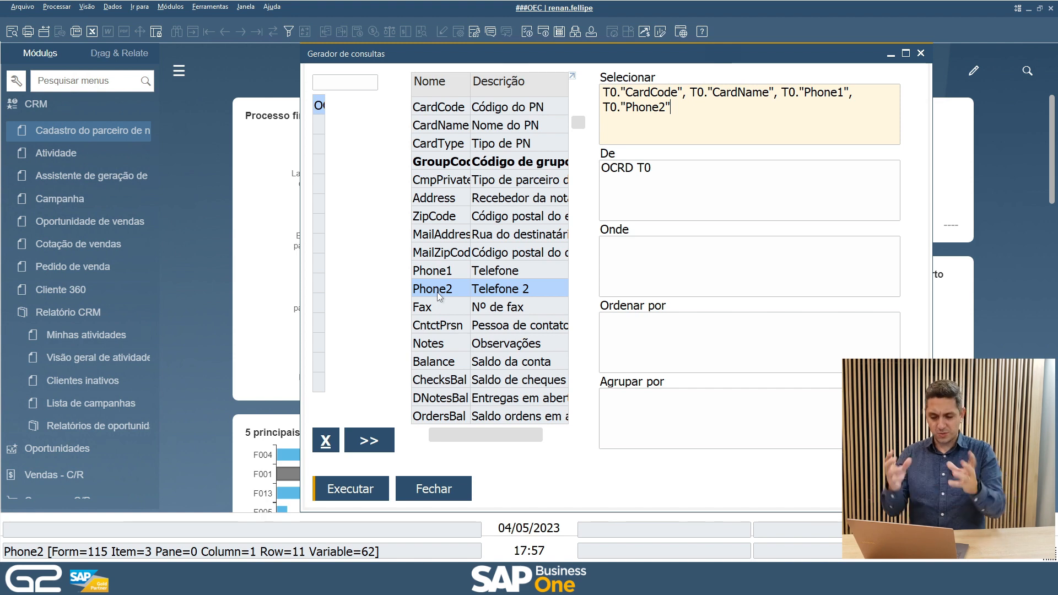
pyautogui.click(377, 496)
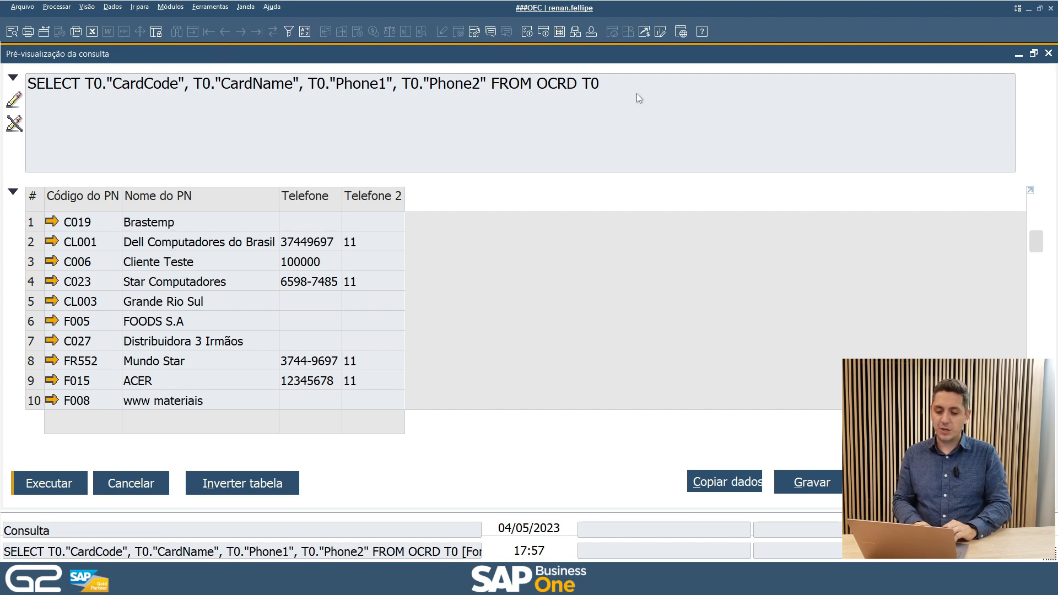
# Sort the query results by business partner code and look through the sorted list.
pyautogui.click(371, 91)
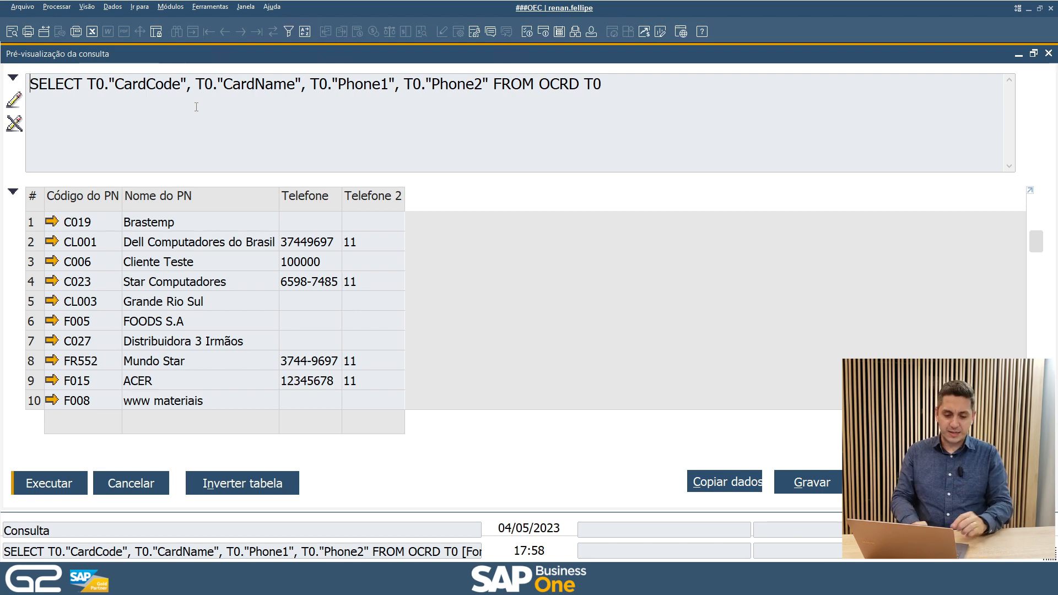
pyautogui.doubleClick(80, 202)
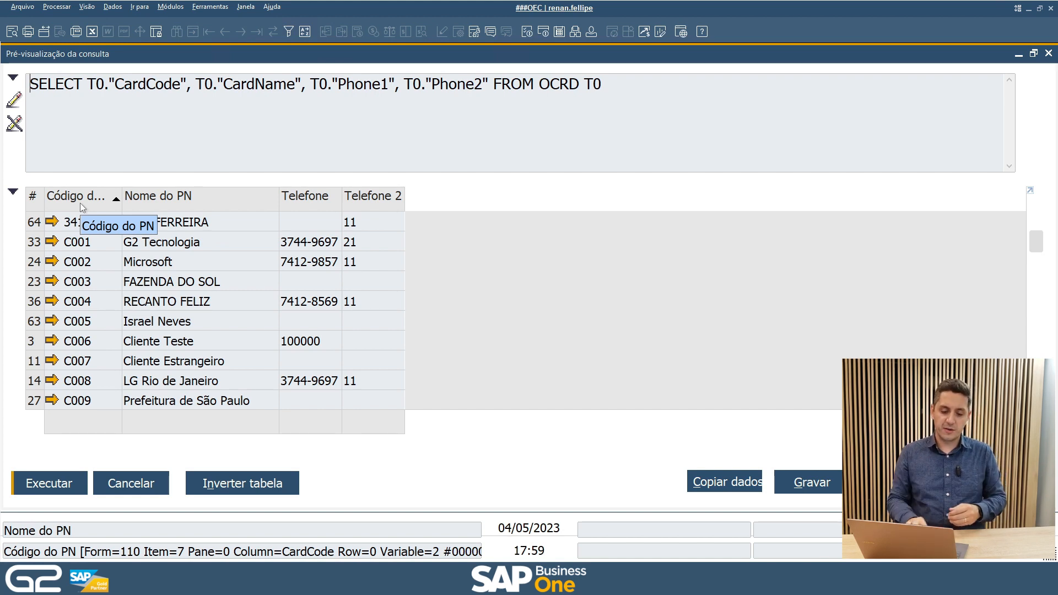
pyautogui.scroll(-15, 92, 339)
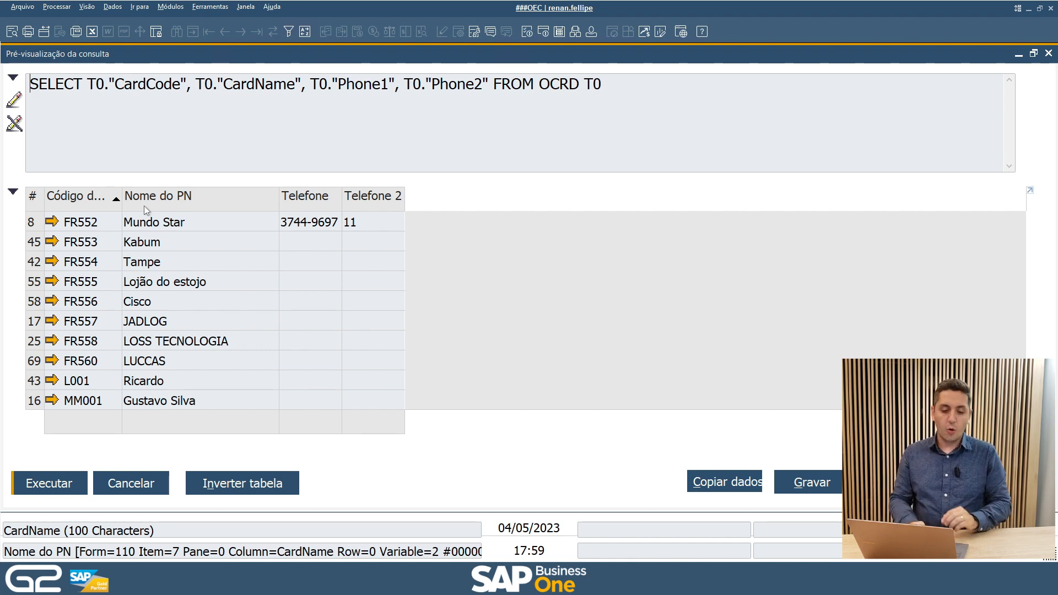
# Copy the whole business partner results table and close the query preview and the query generator.
pyautogui.rightClick(34, 198)
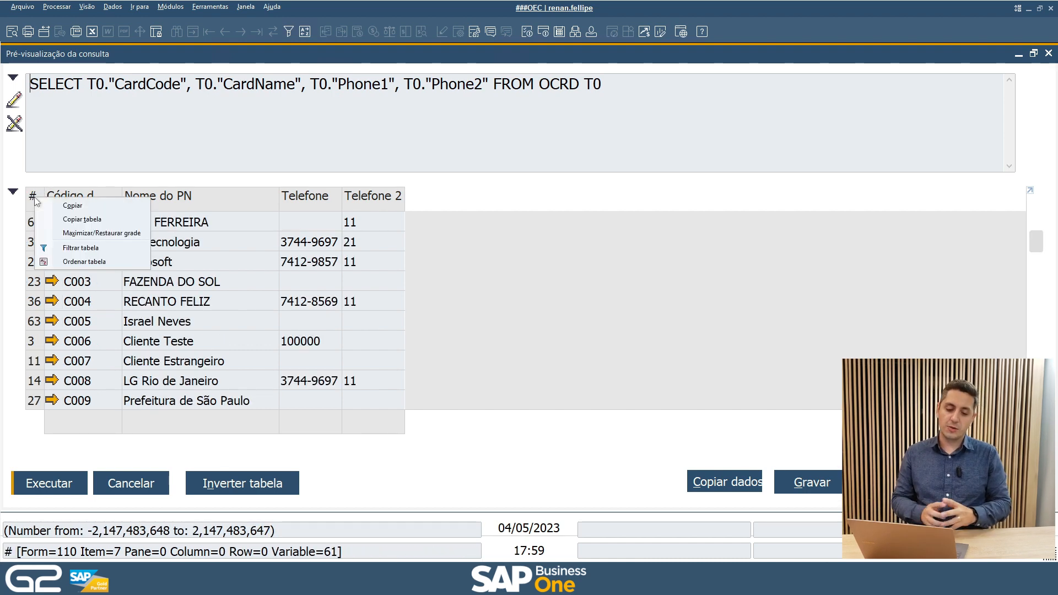
pyautogui.click(82, 220)
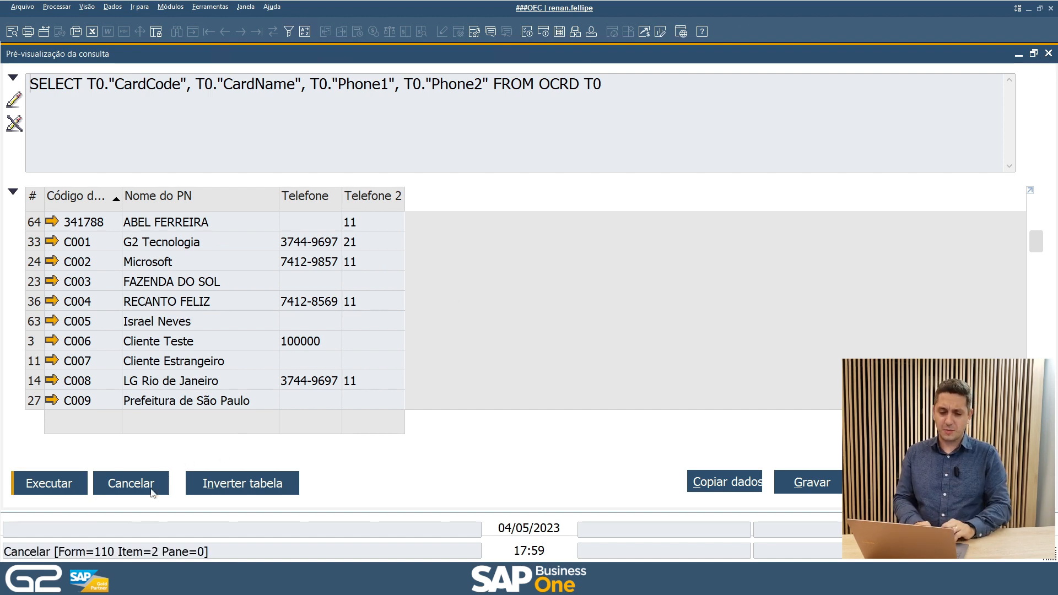
pyautogui.click(1050, 55)
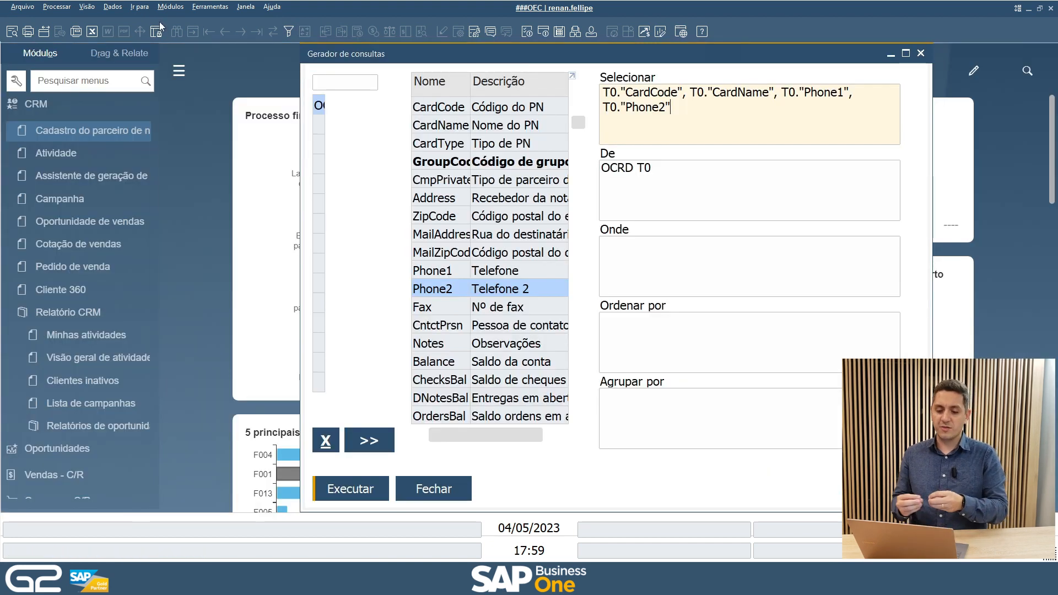
pyautogui.click(921, 54)
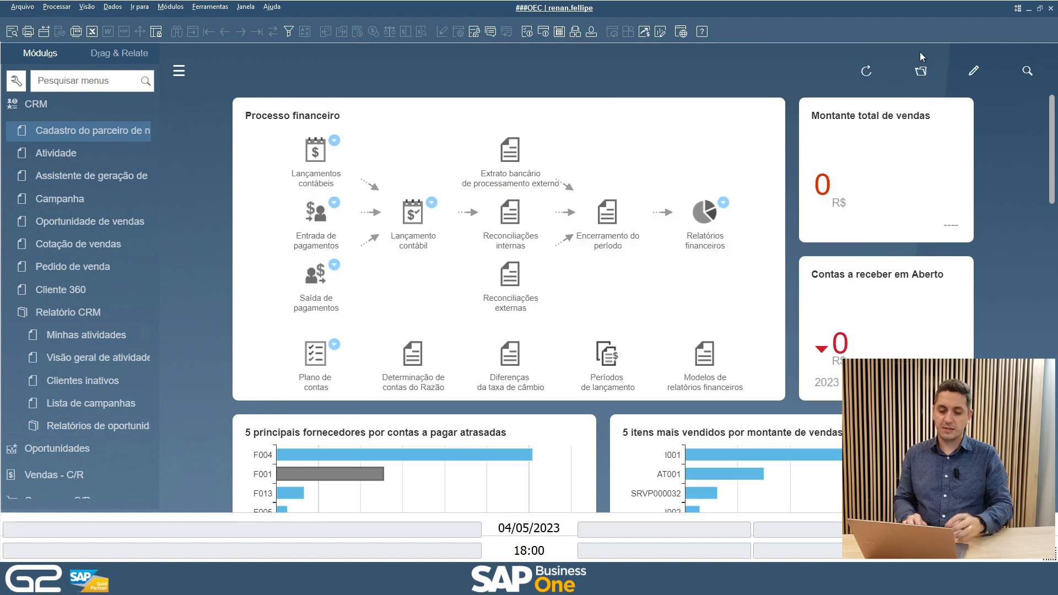
# Open a new query generator and load the OITM table as the query source.
pyautogui.click(203, 9)
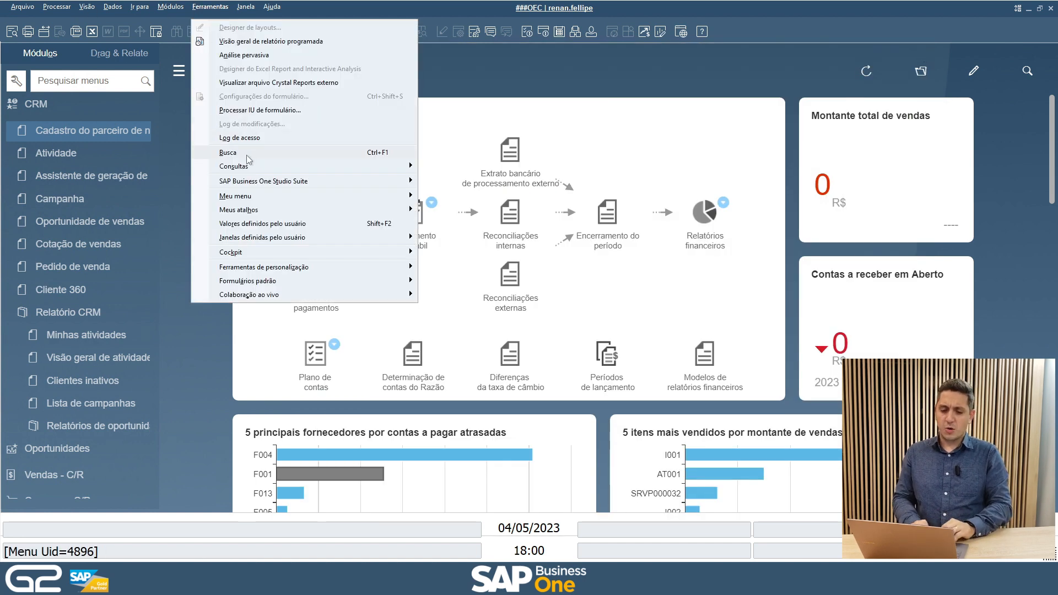
pyautogui.moveTo(249, 168)
pyautogui.click(484, 181)
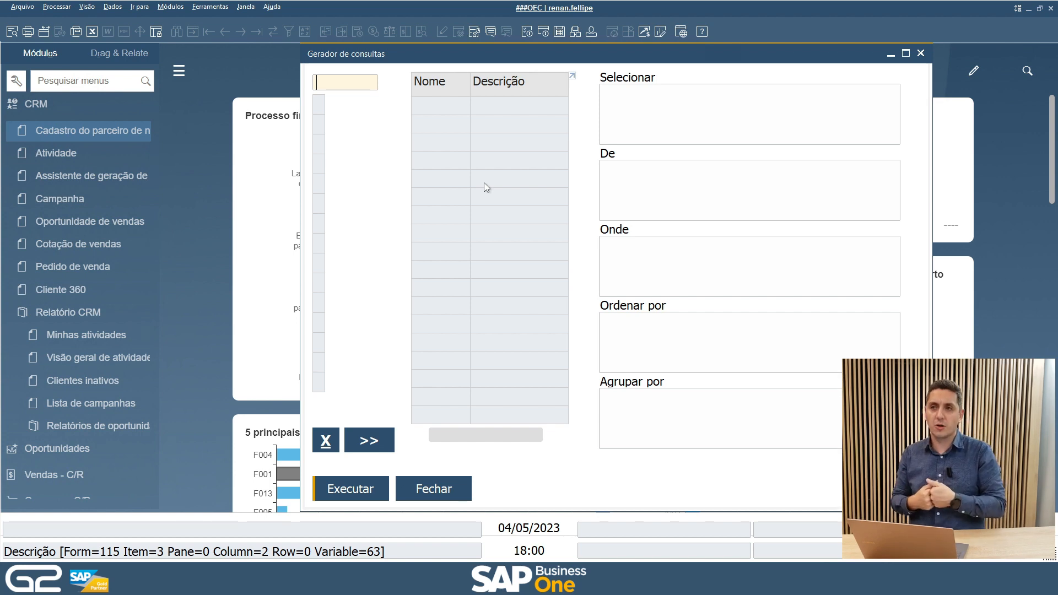
pyautogui.write('oitm')
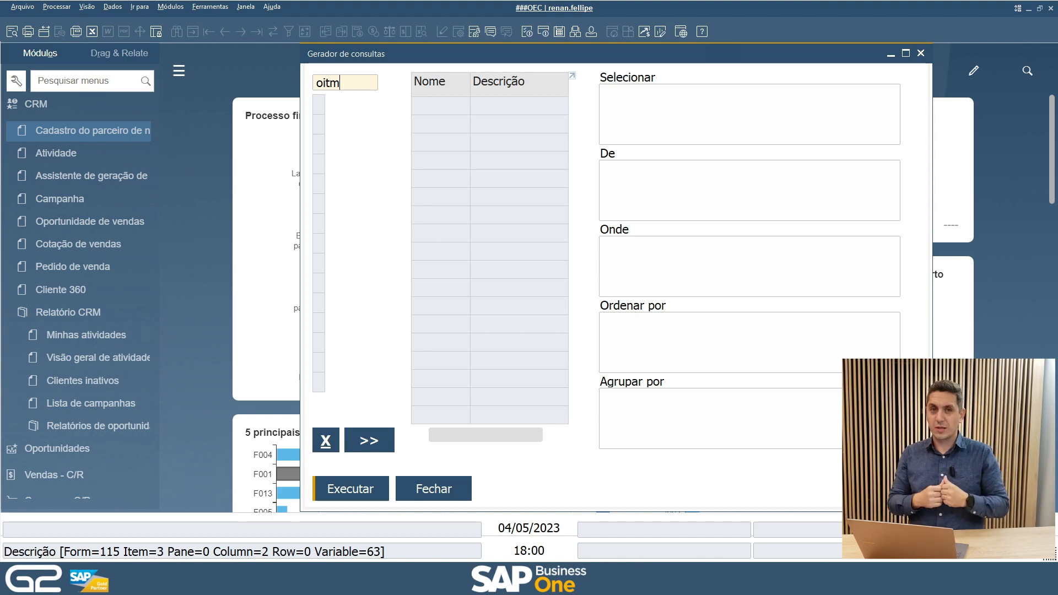
pyautogui.press('Tab')
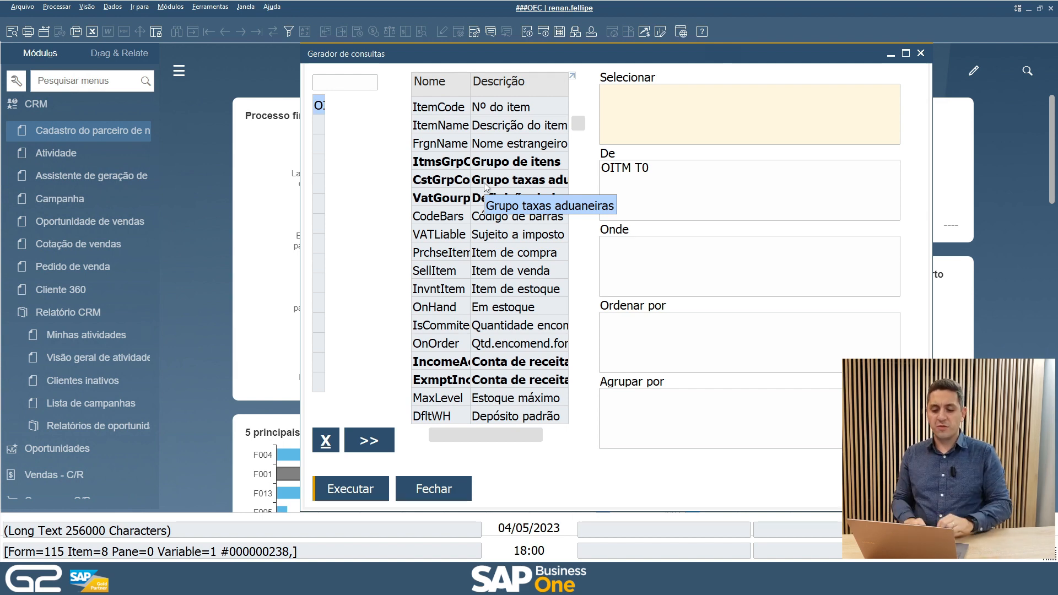
# Query the ItemCode, ItemName and OnHand fields from OITM and sort the results by the in-stock quantity.
pyautogui.doubleClick(481, 111)
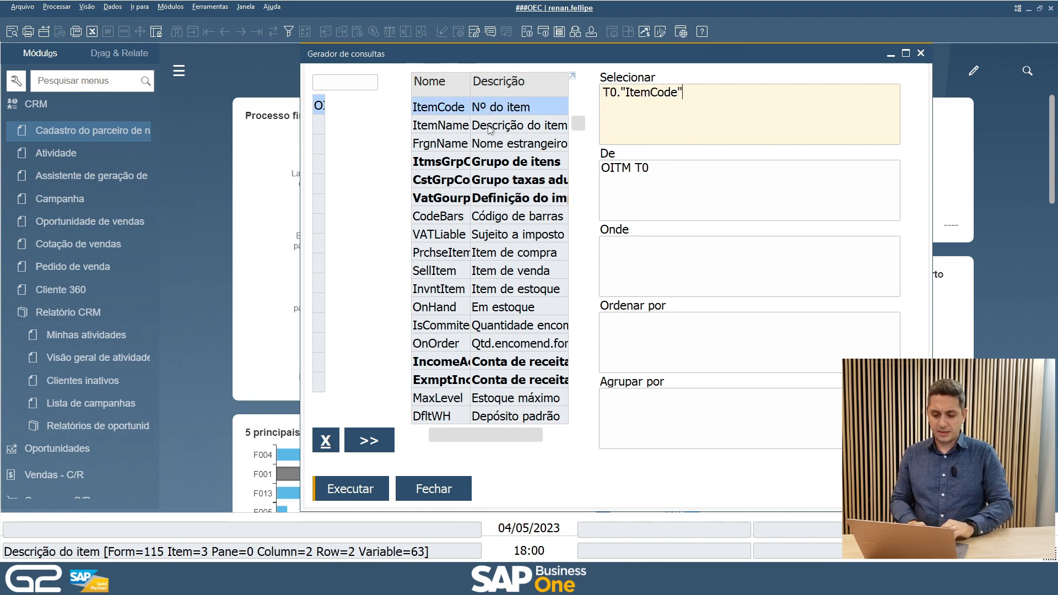
pyautogui.doubleClick(489, 129)
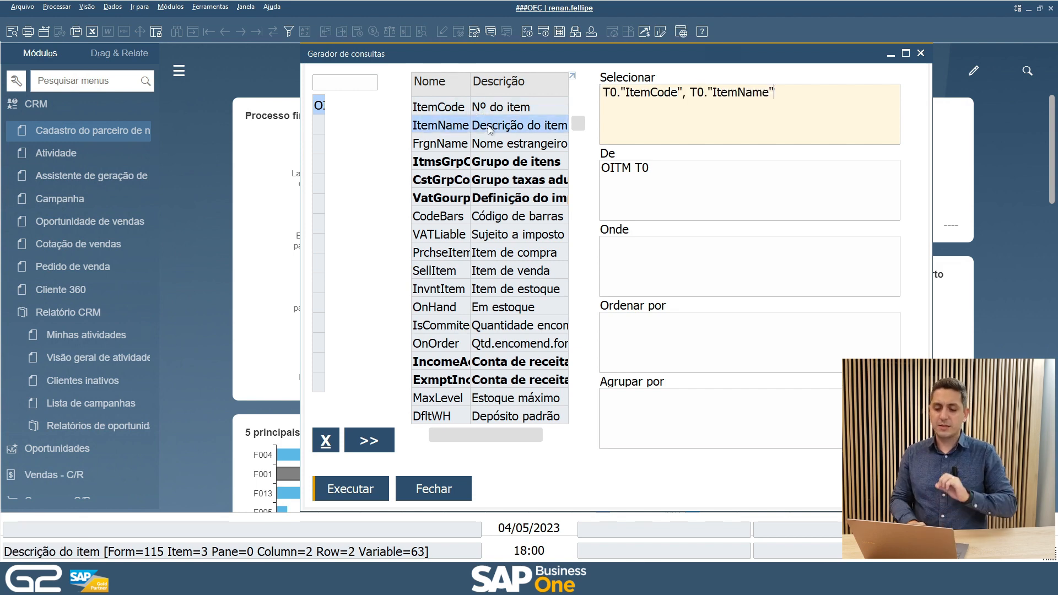
pyautogui.doubleClick(508, 310)
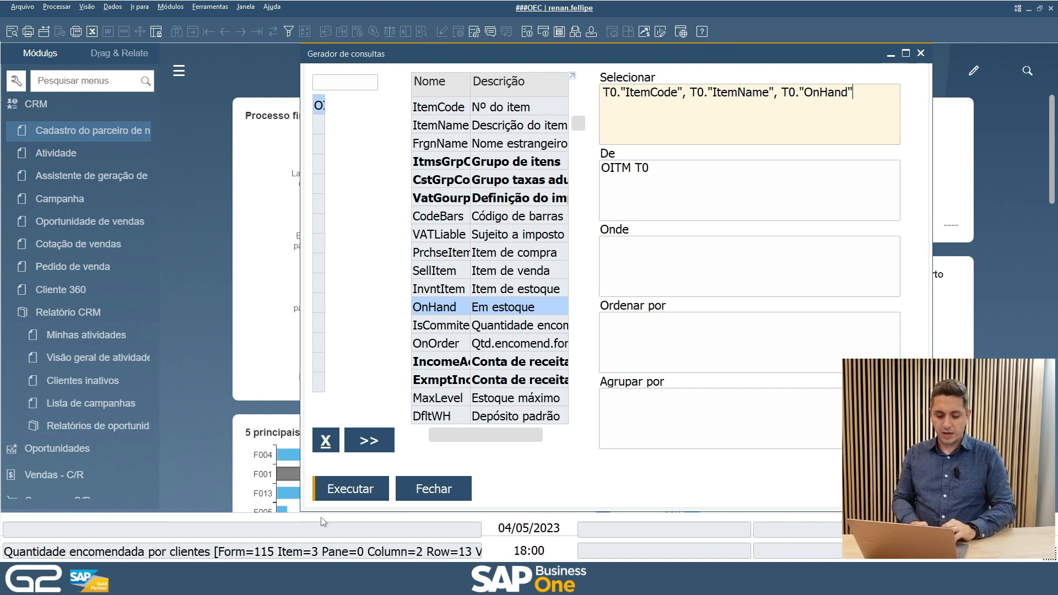
pyautogui.click(362, 492)
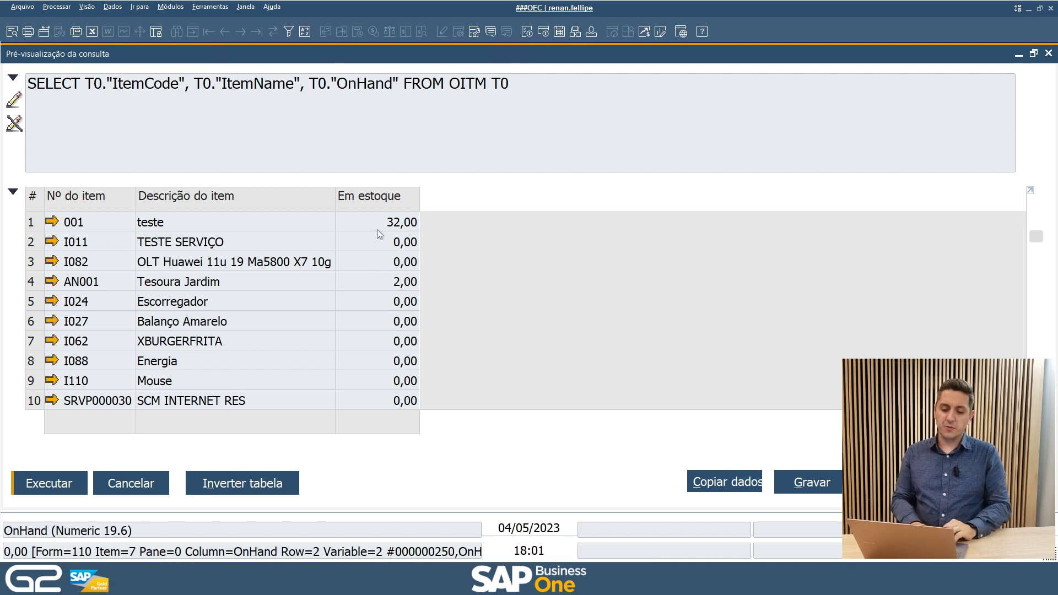
pyautogui.doubleClick(380, 197)
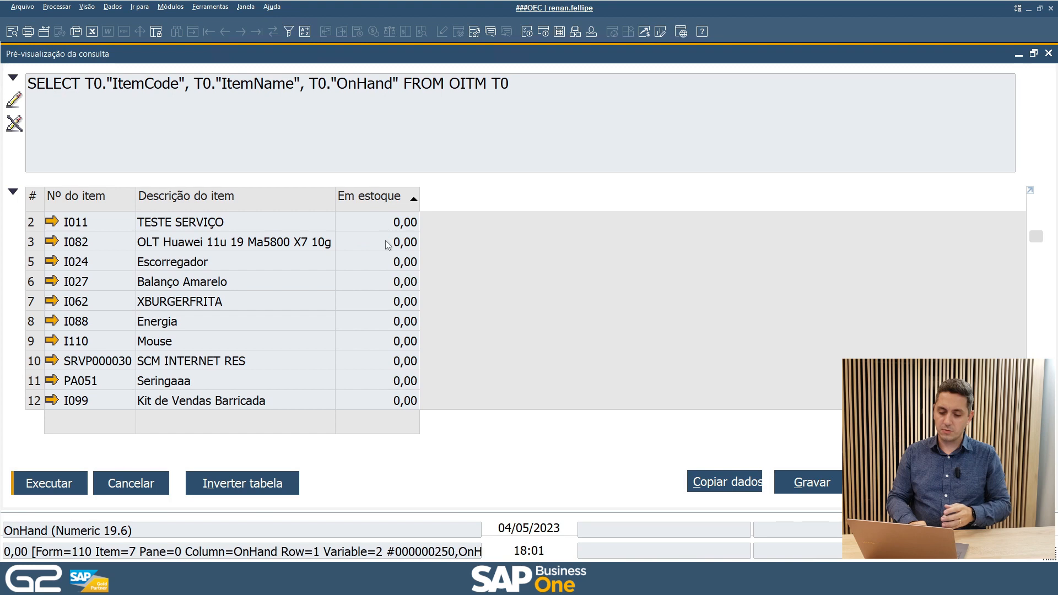
# Sort the item results by in-stock quantity in descending order, and close the query preview and the query generator.
pyautogui.doubleClick(374, 198)
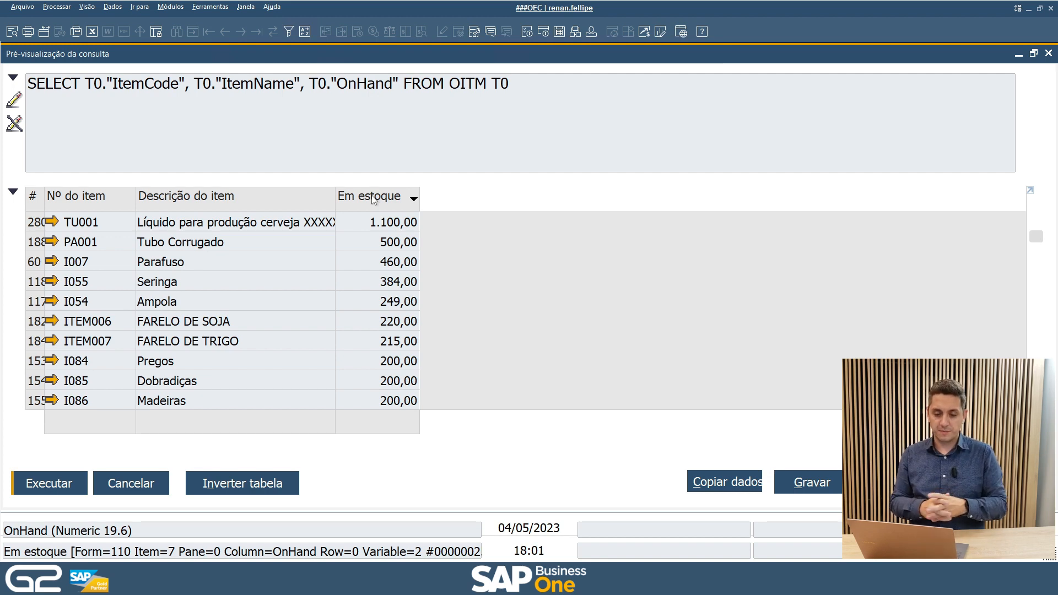
pyautogui.click(1049, 54)
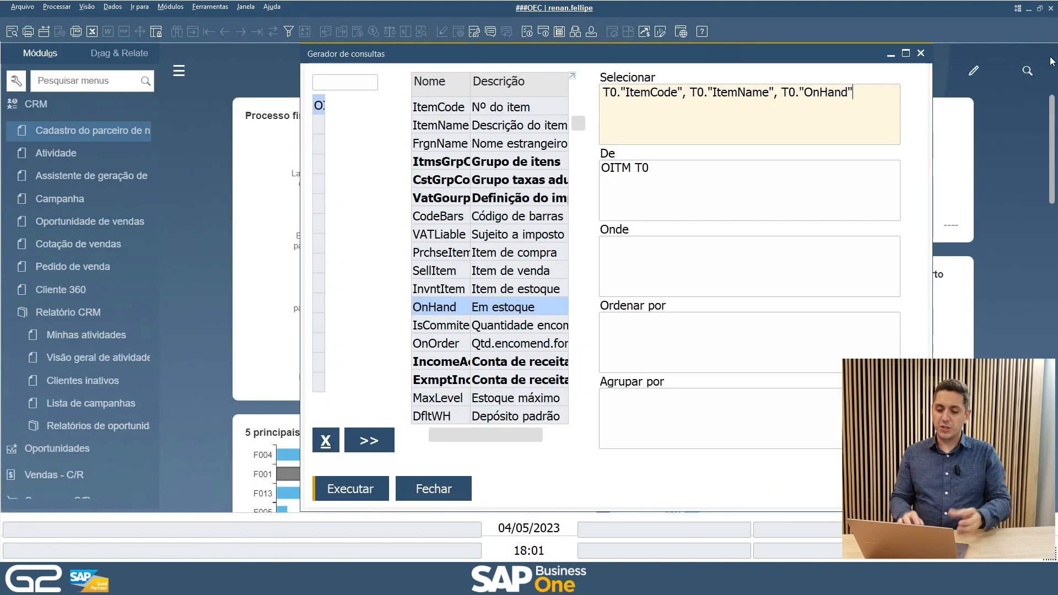
pyautogui.click(922, 54)
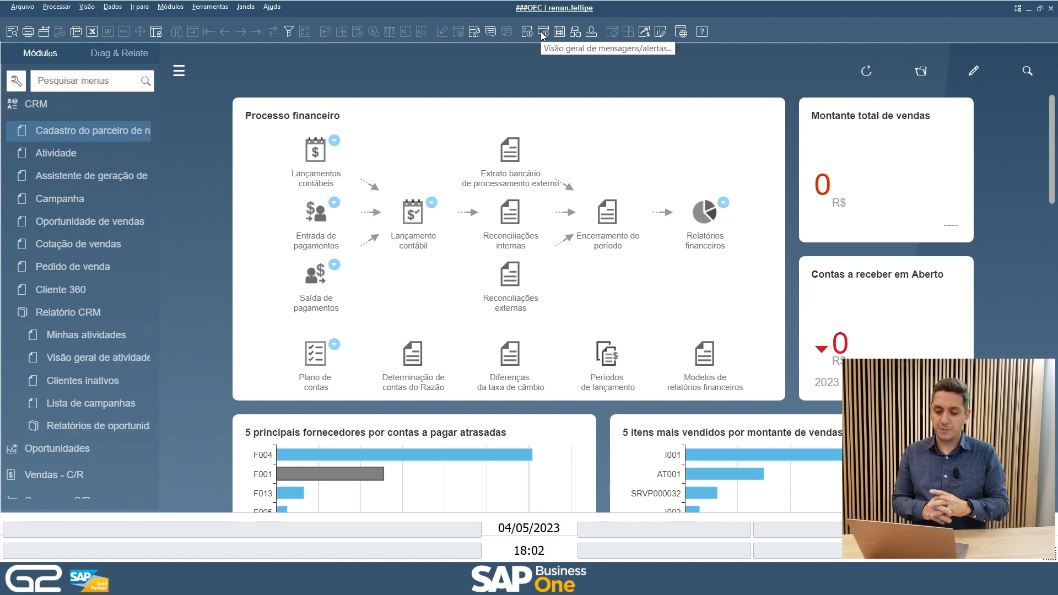
# Run the "Desvio de limite de crédito" query from the query manager's Sistema category and show its SQL structure.
pyautogui.click(475, 34)
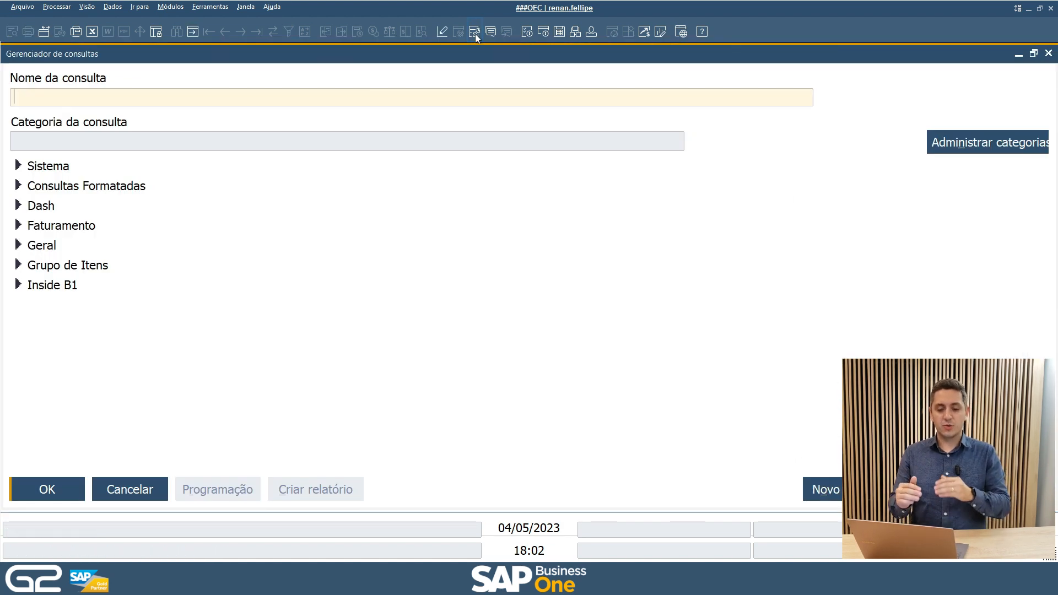
pyautogui.click(17, 167)
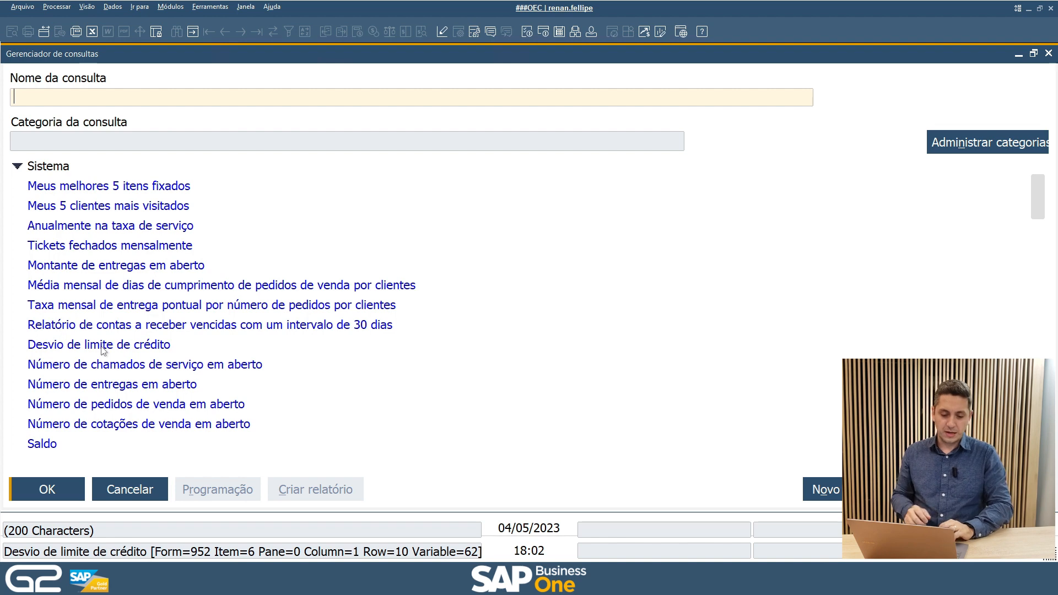
pyautogui.click(103, 346)
pyautogui.doubleClick(102, 346)
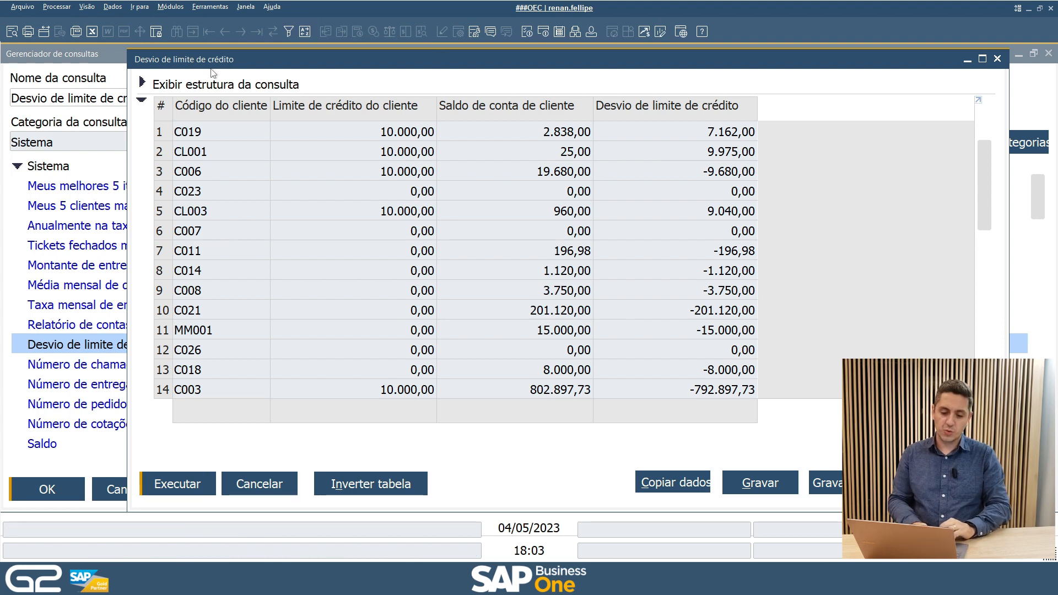
pyautogui.click(142, 82)
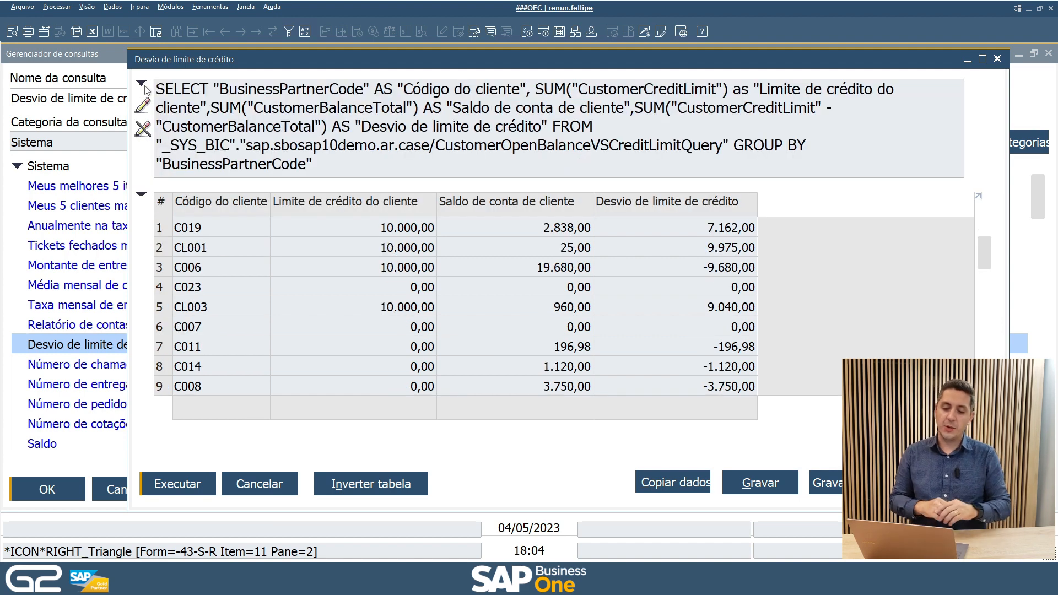